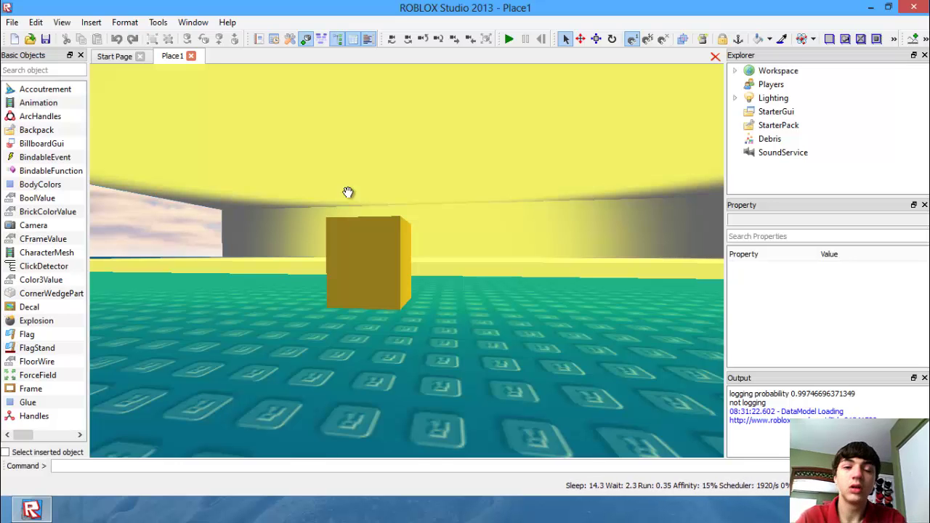
Look around the place, examining the lit building and the yellow light brick on the baseplate
{"action": "scroll", "coordinate": [378, 211], "scroll_direction": "down", "scroll_amount": 8}
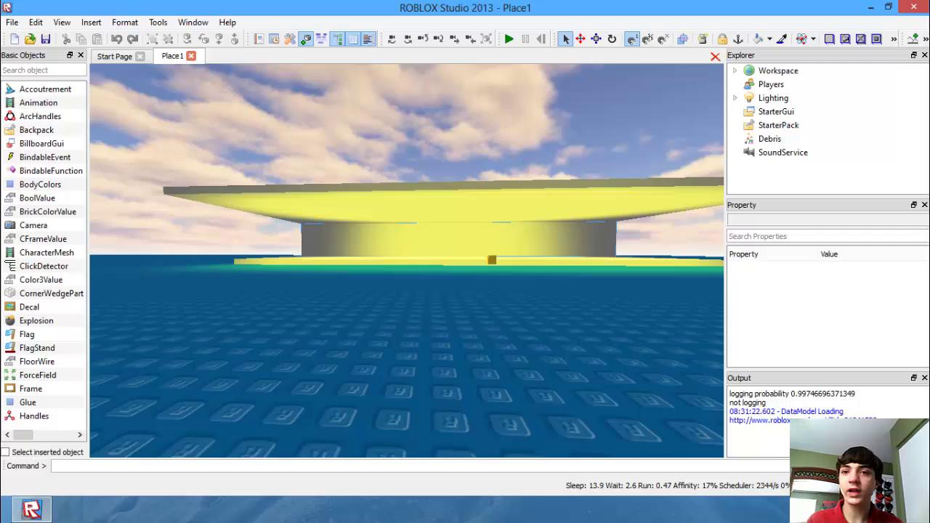
{"action": "right_click_drag", "start_coordinate": [401, 220], "coordinate": [422, 196]}
{"action": "scroll", "coordinate": [422, 195], "scroll_direction": "up", "scroll_amount": 3}
{"action": "scroll", "coordinate": [425, 196], "scroll_direction": "down", "scroll_amount": 3}
{"action": "scroll", "coordinate": [399, 216], "scroll_direction": "up", "scroll_amount": 5}
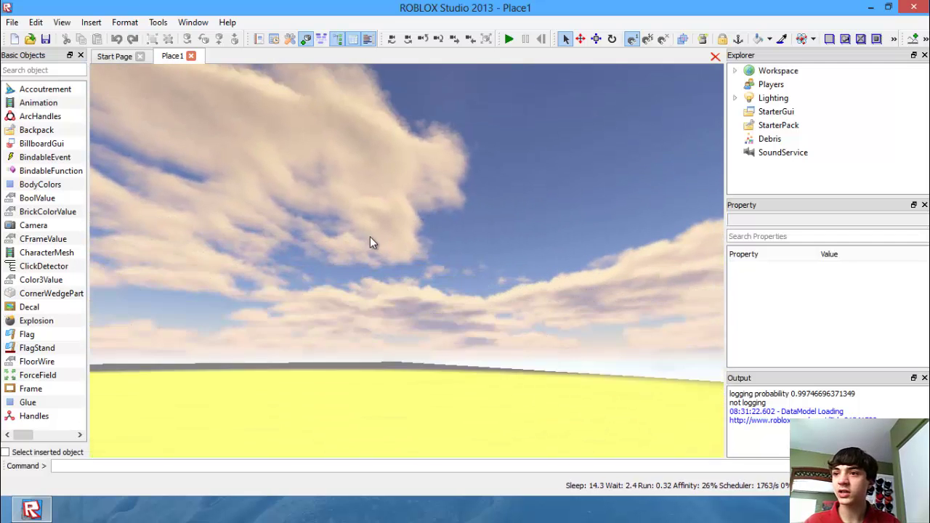
{"action": "scroll", "coordinate": [393, 234], "scroll_direction": "up", "scroll_amount": 2}
{"action": "right_click_drag", "start_coordinate": [412, 237], "coordinate": [560, 231]}
{"action": "scroll", "coordinate": [394, 271], "scroll_direction": "down", "scroll_amount": 2}
{"action": "scroll", "coordinate": [432, 251], "scroll_direction": "up", "scroll_amount": 2}
{"action": "scroll", "coordinate": [433, 251], "scroll_direction": "down", "scroll_amount": 2}
{"action": "scroll", "coordinate": [442, 249], "scroll_direction": "up", "scroll_amount": 1}
{"action": "scroll", "coordinate": [442, 250], "scroll_direction": "up", "scroll_amount": 1}
{"action": "scroll", "coordinate": [465, 248], "scroll_direction": "down", "scroll_amount": 2}
{"action": "scroll", "coordinate": [487, 247], "scroll_direction": "up", "scroll_amount": 2}
{"action": "scroll", "coordinate": [540, 227], "scroll_direction": "down", "scroll_amount": 2}
{"action": "scroll", "coordinate": [536, 231], "scroll_direction": "up", "scroll_amount": 3}
{"action": "scroll", "coordinate": [490, 230], "scroll_direction": "up", "scroll_amount": 3}
{"action": "scroll", "coordinate": [560, 231], "scroll_direction": "up", "scroll_amount": 2}
{"action": "scroll", "coordinate": [442, 251], "scroll_direction": "up", "scroll_amount": 6}
{"action": "right_click_drag", "start_coordinate": [442, 250], "coordinate": [455, 272]}
{"action": "key", "text": "w"}
{"action": "key", "text": "d"}
{"action": "key", "text": "w"}
{"action": "key", "text": "s"}
{"action": "key", "text": "s"}
{"action": "key", "text": "w"}
{"action": "key", "text": "w"}
{"action": "key", "text": "s"}
{"action": "key", "text": "w"}
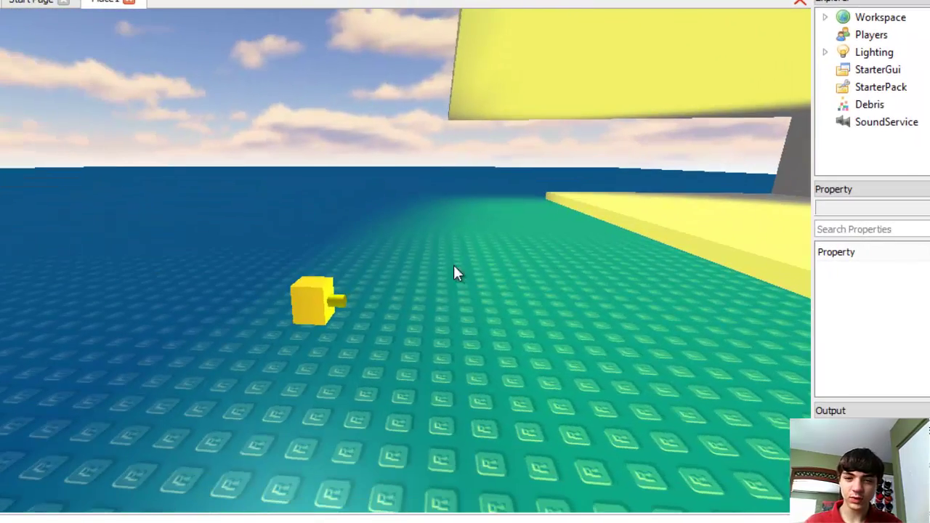
Duplicate the yellow Light part and move the copy onto the open baseplate away from the original
{"action": "left_click", "coordinate": [330, 289]}
{"action": "left_click", "coordinate": [330, 288]}
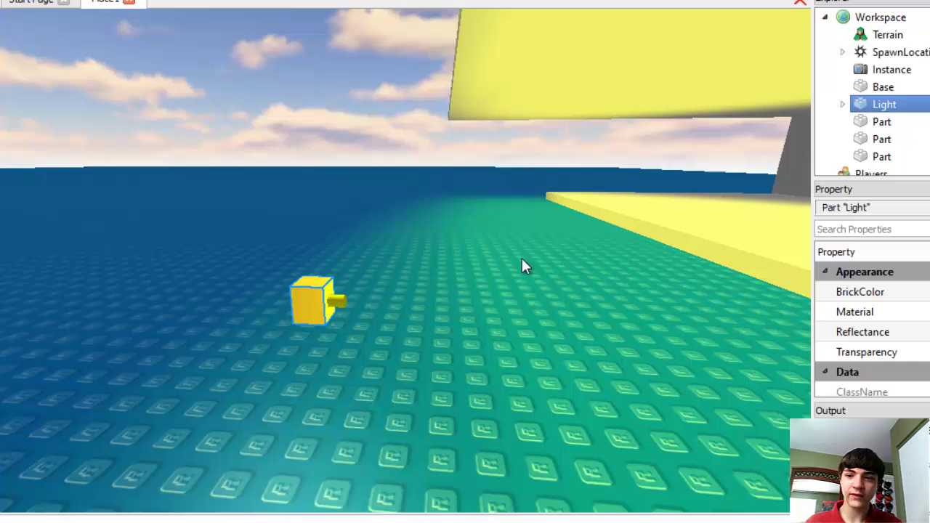
{"action": "key", "text": "ctrl+d"}
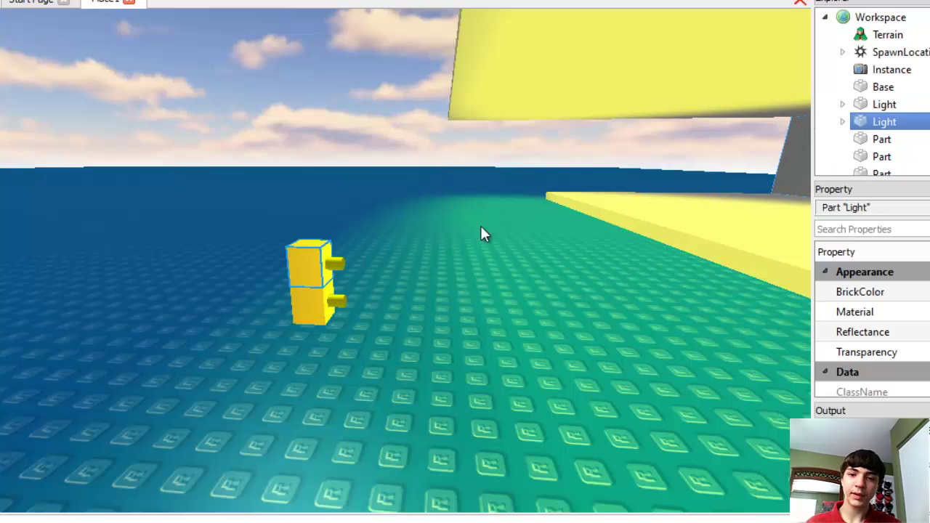
{"action": "left_click_drag", "start_coordinate": [313, 267], "coordinate": [239, 266]}
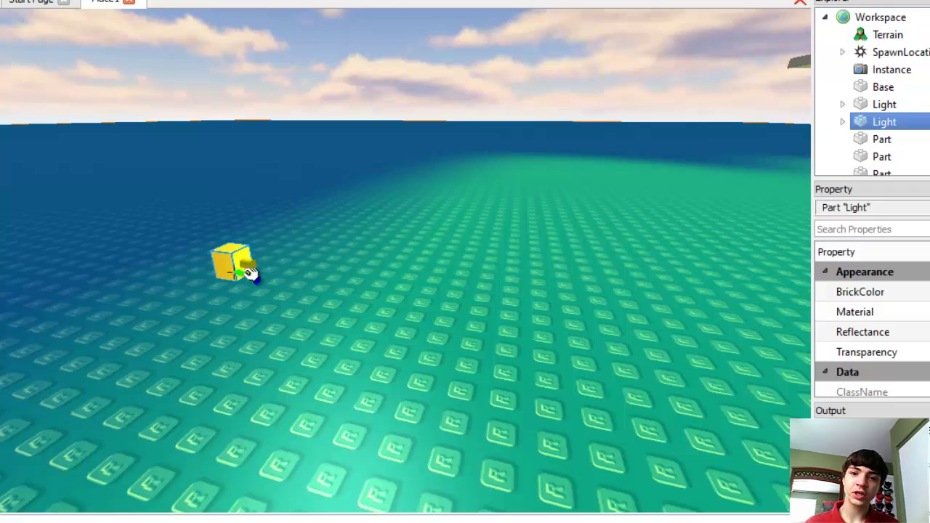
{"action": "key", "text": "f"}
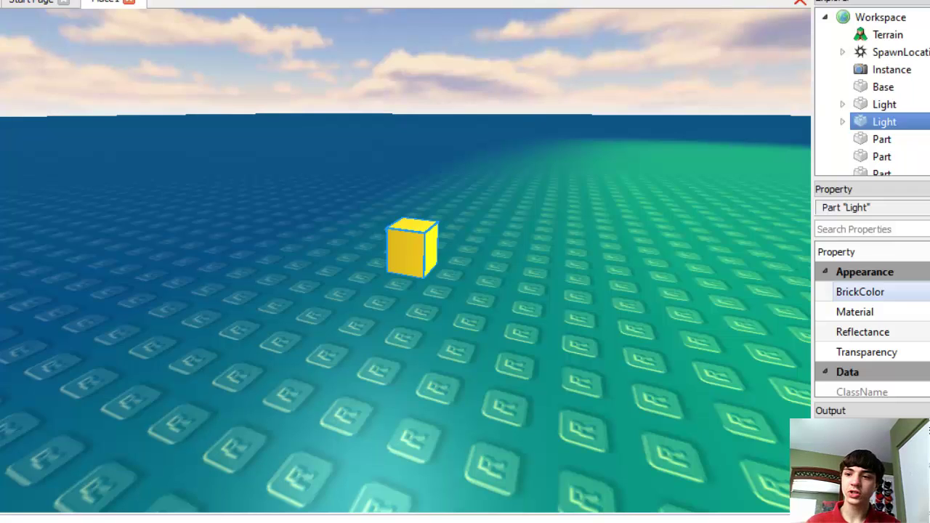
Change the copied Light part's BrickColor to Mid gray
{"action": "left_click", "coordinate": [925, 292]}
{"action": "left_click", "coordinate": [924, 291]}
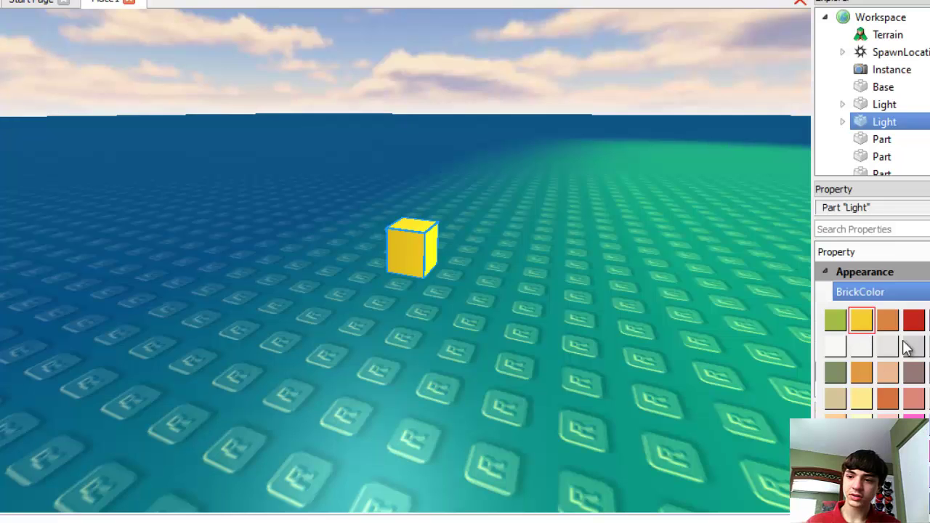
{"action": "left_click", "coordinate": [921, 351]}
Stretch the copied Light part upward into a tall block, keeping its base on the baseplate
{"action": "mouse_move", "coordinate": [640, 317]}
{"action": "right_mouse_down"}
{"action": "mouse_move", "coordinate": [596, 315]}
{"action": "mouse_move", "coordinate": [640, 325]}
{"action": "right_mouse_up"}
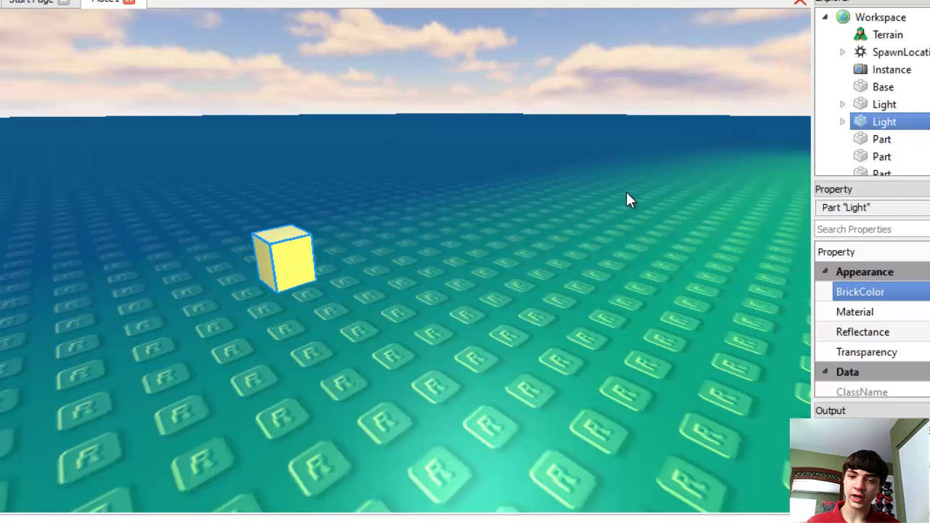
{"action": "right_click_drag", "start_coordinate": [627, 199], "coordinate": [640, 199]}
{"action": "scroll", "coordinate": [872, 327], "scroll_direction": "down", "scroll_amount": 7}
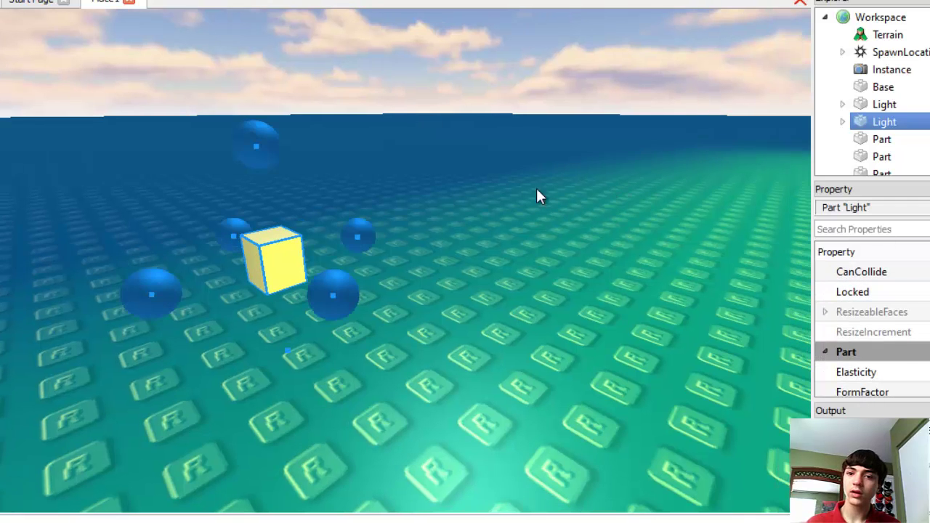
{"action": "left_click_drag", "start_coordinate": [266, 137], "coordinate": [291, 40]}
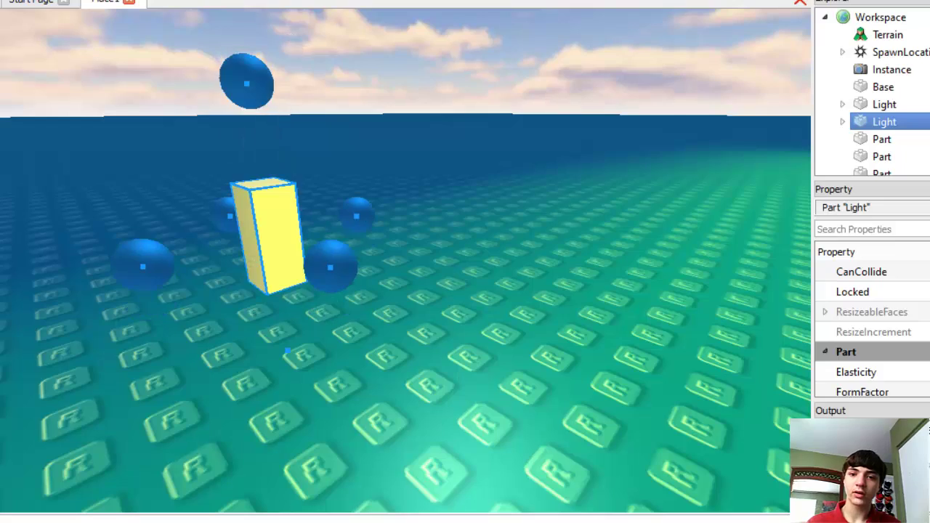
{"action": "right_click_drag", "start_coordinate": [563, 197], "coordinate": [549, 194]}
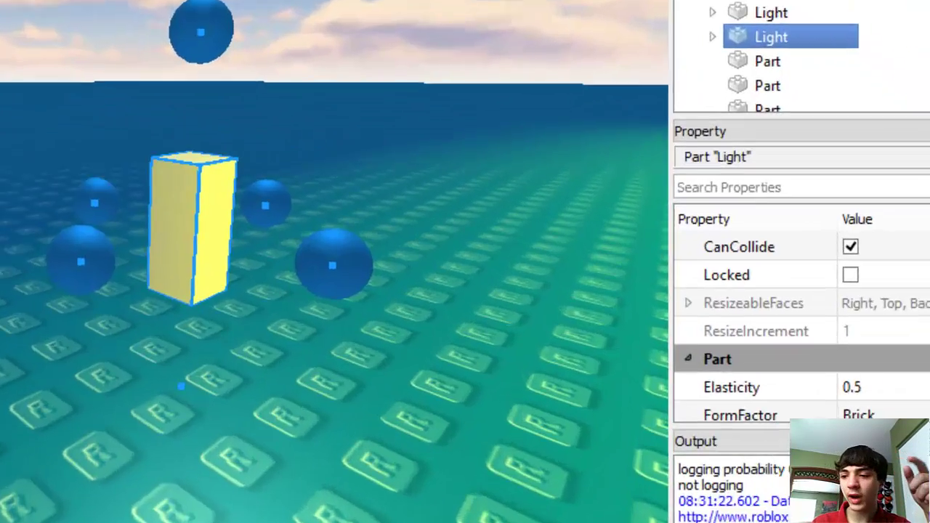
Delete the SpotLight inside the copied Light part
{"action": "left_click_drag", "start_coordinate": [915, 273], "coordinate": [914, 159]}
{"action": "left_click", "coordinate": [760, 380]}
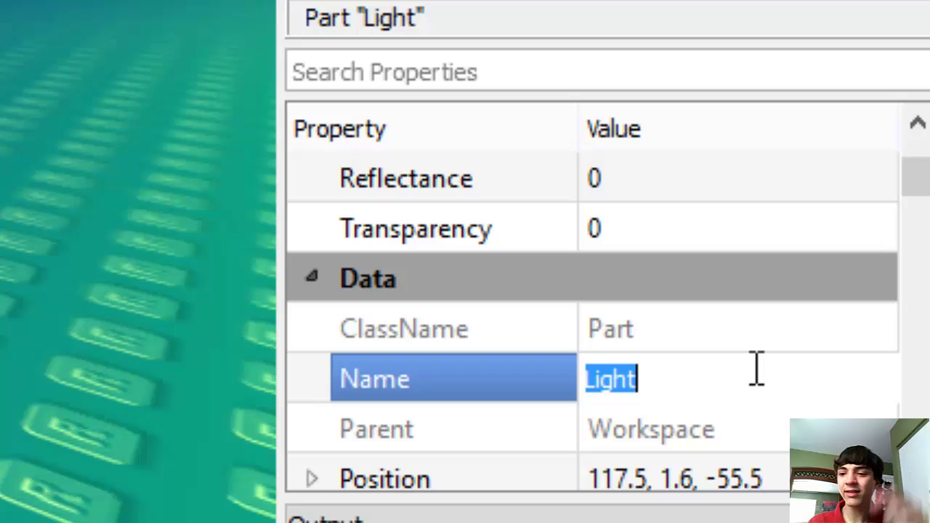
{"action": "scroll", "coordinate": [887, 191], "scroll_direction": "down", "scroll_amount": 6}
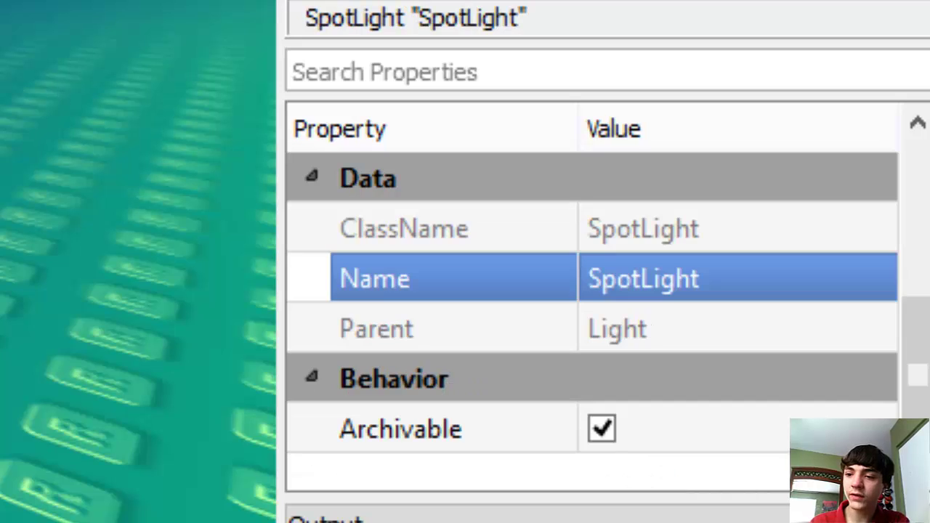
{"action": "key", "text": "Delete"}
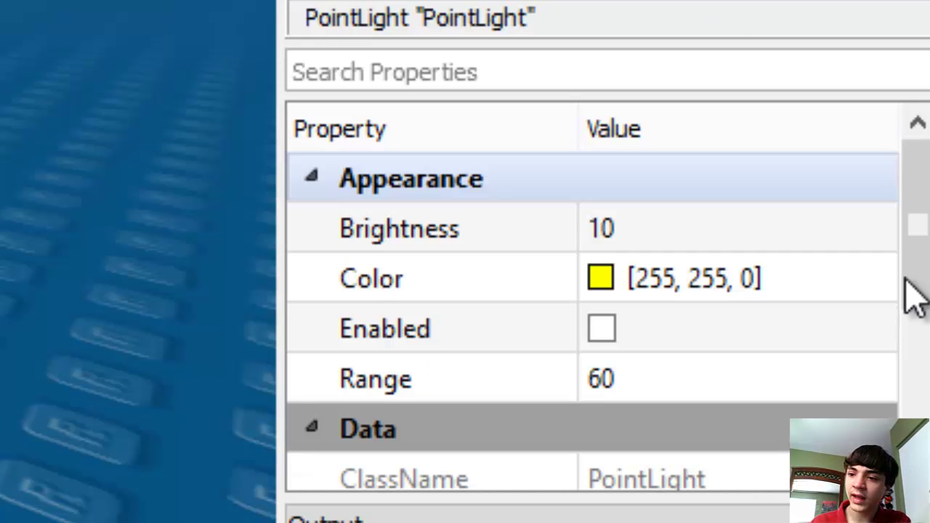
Enable the copied part's PointLight and set its color to white (255, 255, 255)
{"action": "scroll", "coordinate": [914, 276], "scroll_direction": "down", "scroll_amount": 1}
{"action": "left_click", "coordinate": [683, 290]}
{"action": "left_click", "coordinate": [675, 277]}
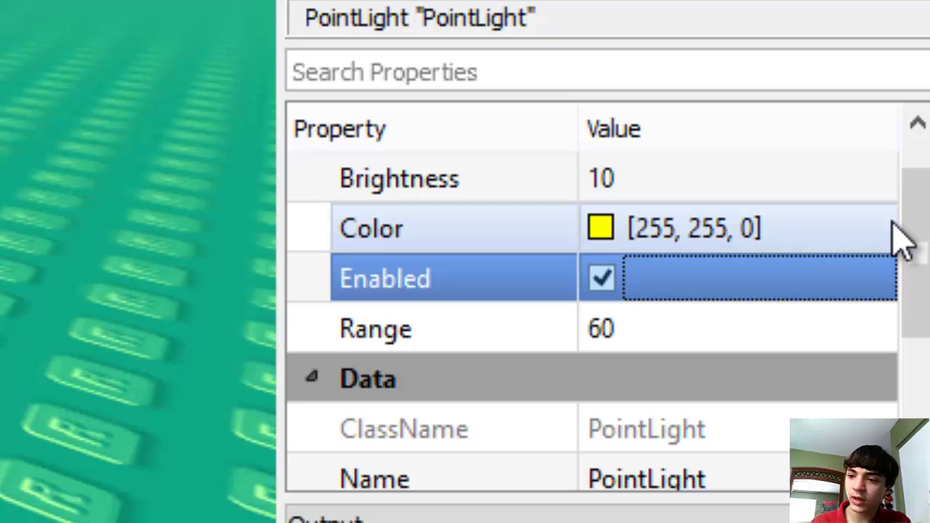
{"action": "left_click", "coordinate": [893, 221]}
{"action": "left_click", "coordinate": [869, 229]}
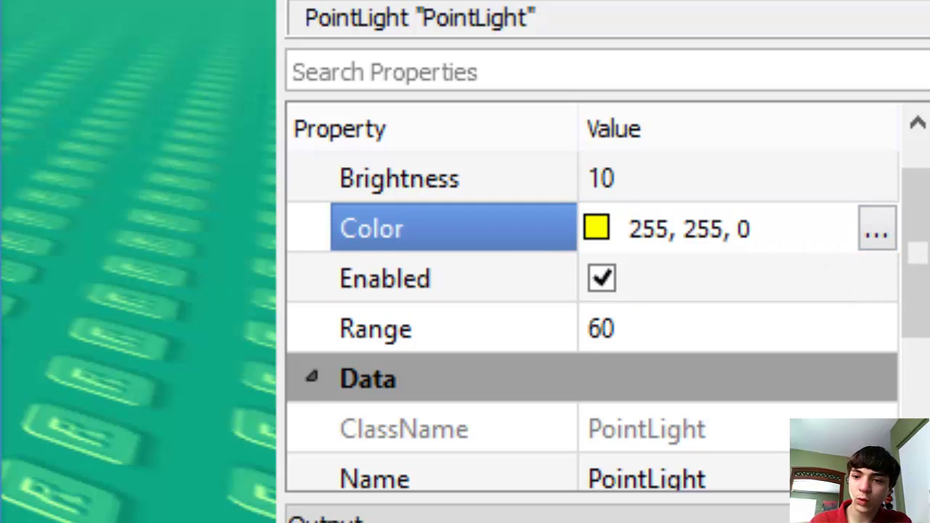
{"action": "key", "text": "Return"}
{"action": "right_click_drag", "start_coordinate": [107, 304], "coordinate": [15, 131]}
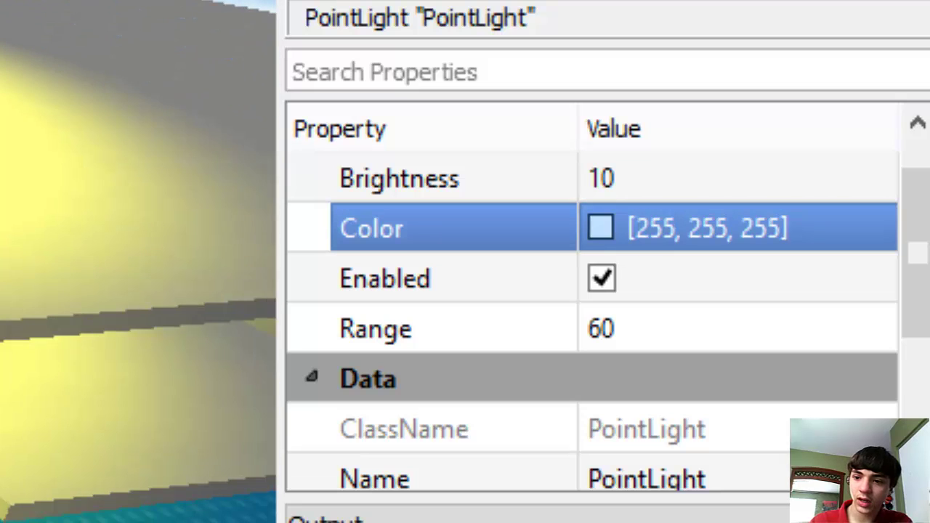
Set the PointLight's range to 20
{"action": "left_click", "coordinate": [619, 333]}
{"action": "type", "text": "20"}
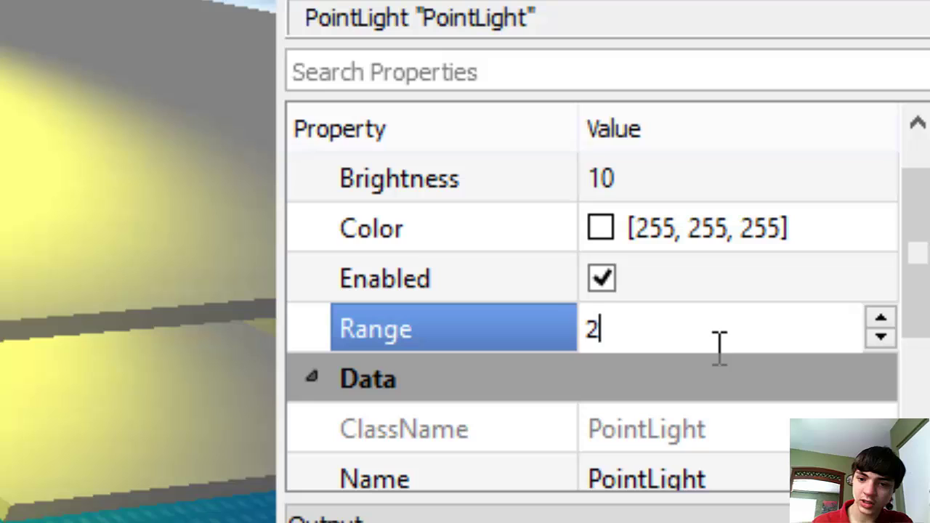
{"action": "key", "text": "Return"}
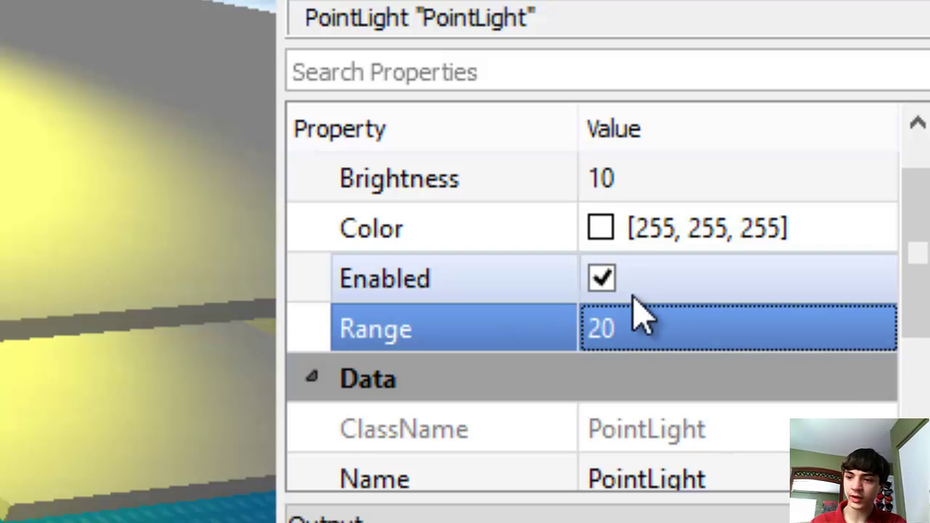
Reduce the PointLight's range to 10
{"action": "left_click", "coordinate": [628, 336]}
{"action": "type", "text": "10"}
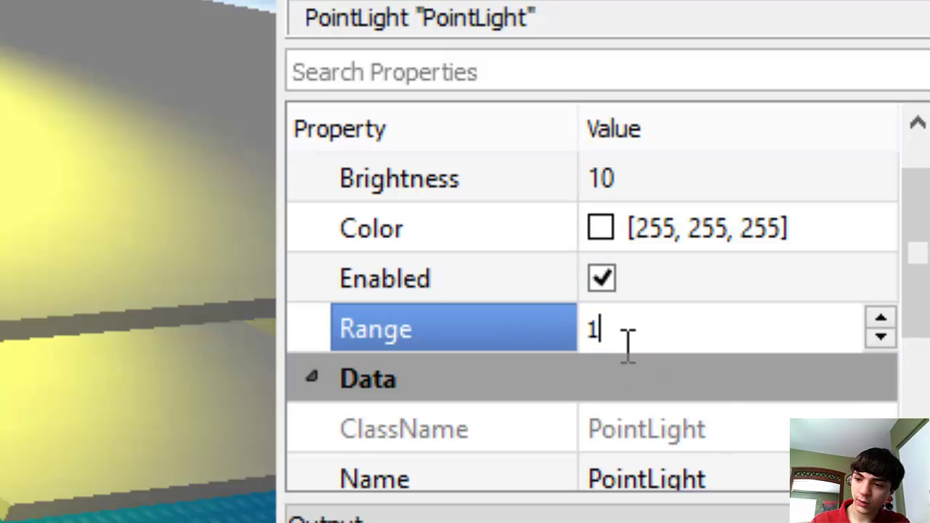
{"action": "key", "text": "Return"}
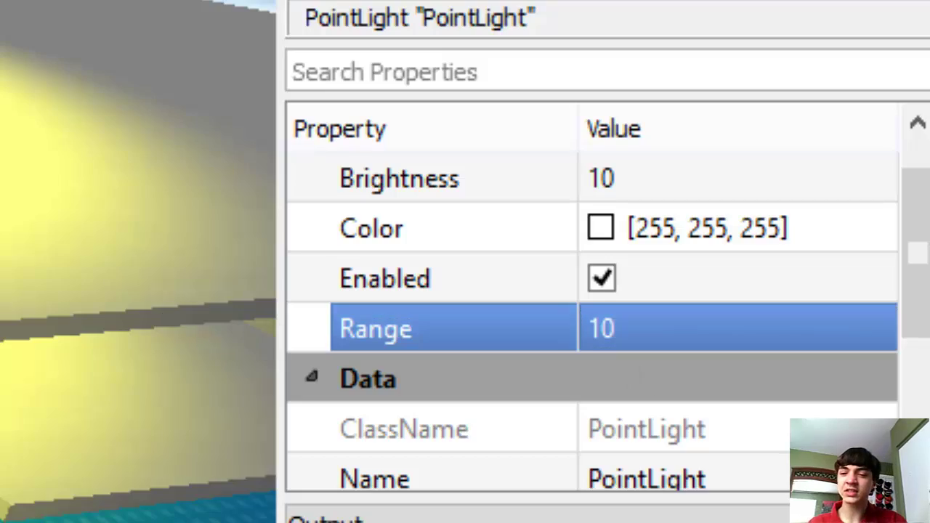
Examine from several angles how the white light falls on the tall block and the surrounding baseplate
{"action": "right_click_drag", "start_coordinate": [145, 313], "coordinate": [80, 294]}
{"action": "scroll", "coordinate": [405, 262], "scroll_direction": "up", "scroll_amount": 5}
{"action": "right_click_drag", "start_coordinate": [406, 261], "coordinate": [429, 247]}
{"action": "scroll", "coordinate": [405, 262], "scroll_direction": "up", "scroll_amount": 3}
{"action": "scroll", "coordinate": [406, 261], "scroll_direction": "down", "scroll_amount": 3}
{"action": "right_click_drag", "start_coordinate": [520, 299], "coordinate": [508, 314]}
{"action": "scroll", "coordinate": [497, 294], "scroll_direction": "up", "scroll_amount": 2}
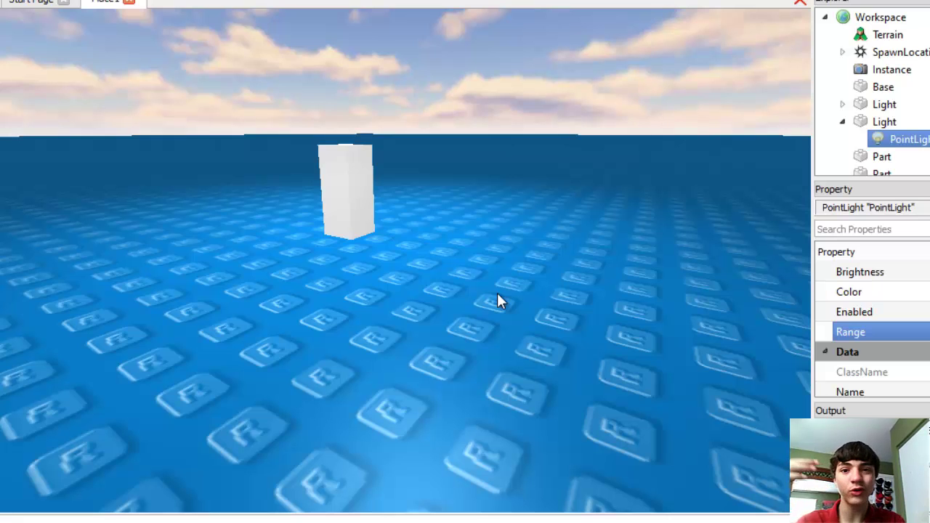
{"action": "right_click_drag", "start_coordinate": [436, 266], "coordinate": [589, 291]}
{"action": "scroll", "coordinate": [457, 321], "scroll_direction": "down", "scroll_amount": 2}
{"action": "scroll", "coordinate": [456, 321], "scroll_direction": "up", "scroll_amount": 2}
{"action": "right_click_drag", "start_coordinate": [456, 321], "coordinate": [415, 321]}
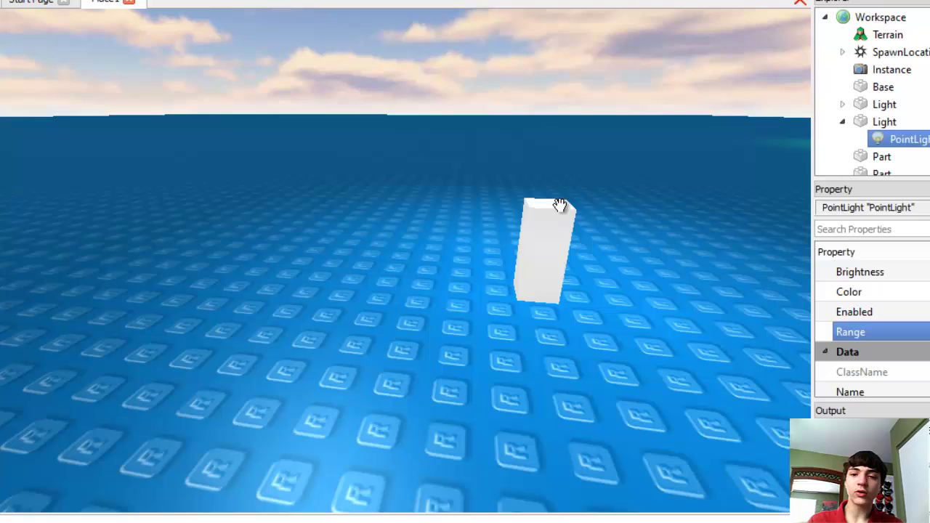
Rename the tall Light part to Handle and disable its PointLight
{"action": "left_click", "coordinate": [540, 234]}
{"action": "right_click_drag", "start_coordinate": [566, 237], "coordinate": [606, 211]}
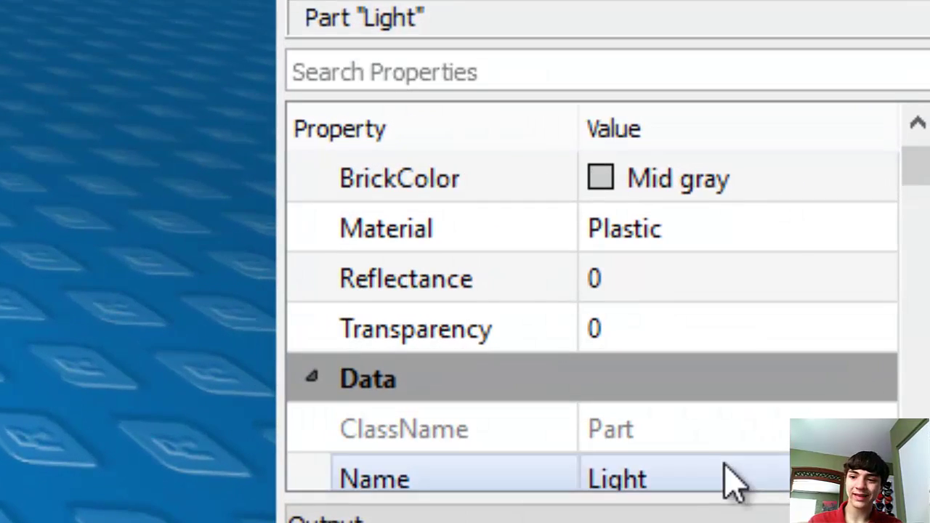
{"action": "left_click", "coordinate": [795, 451]}
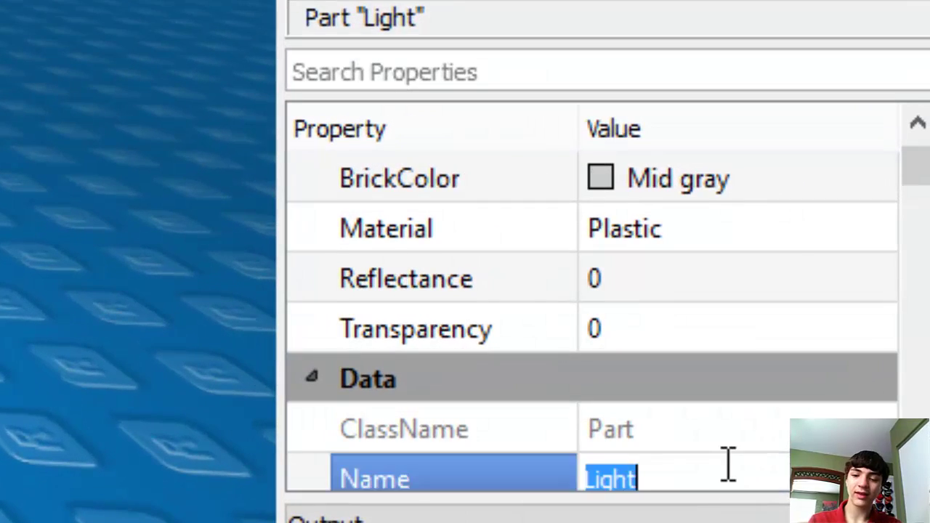
{"action": "type", "text": "Handle"}
{"action": "key", "text": "Return"}
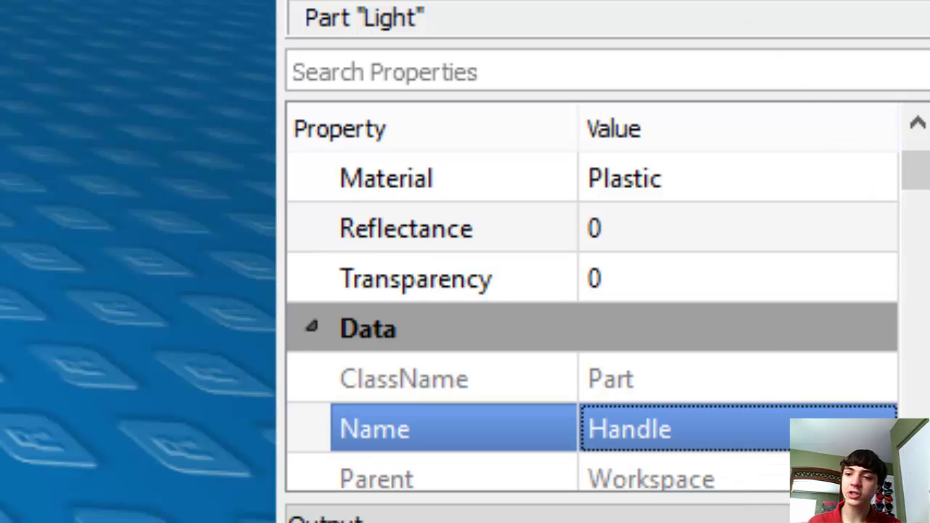
{"action": "left_click", "coordinate": [738, 0]}
{"action": "left_click", "coordinate": [602, 228]}
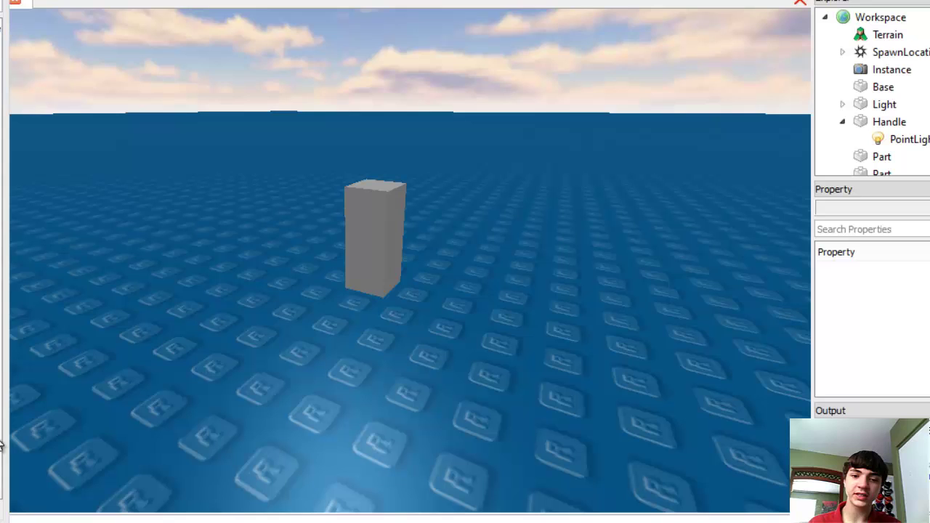
Insert a Tool object into the Workspace from the Basic Objects list
{"action": "left_click_drag", "start_coordinate": [3, 519], "coordinate": [422, 188]}
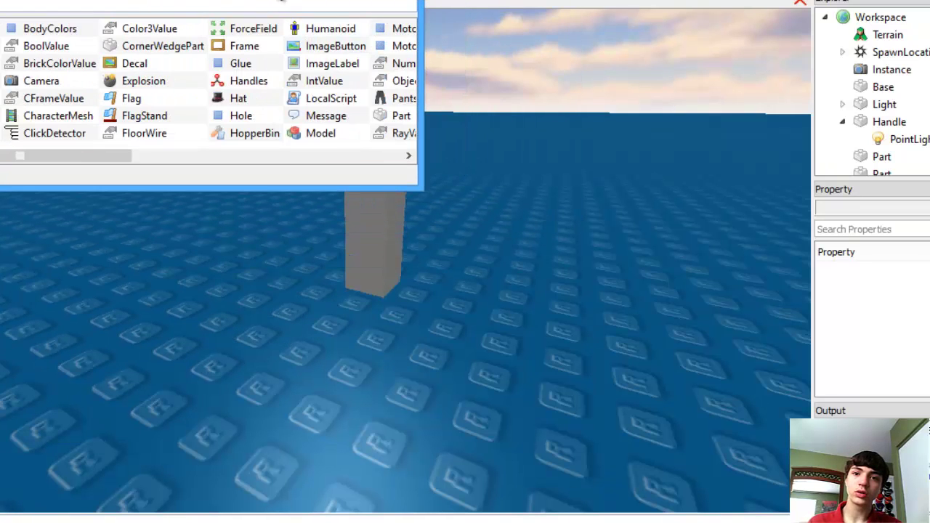
{"action": "left_click_drag", "start_coordinate": [274, 0], "coordinate": [548, 124]}
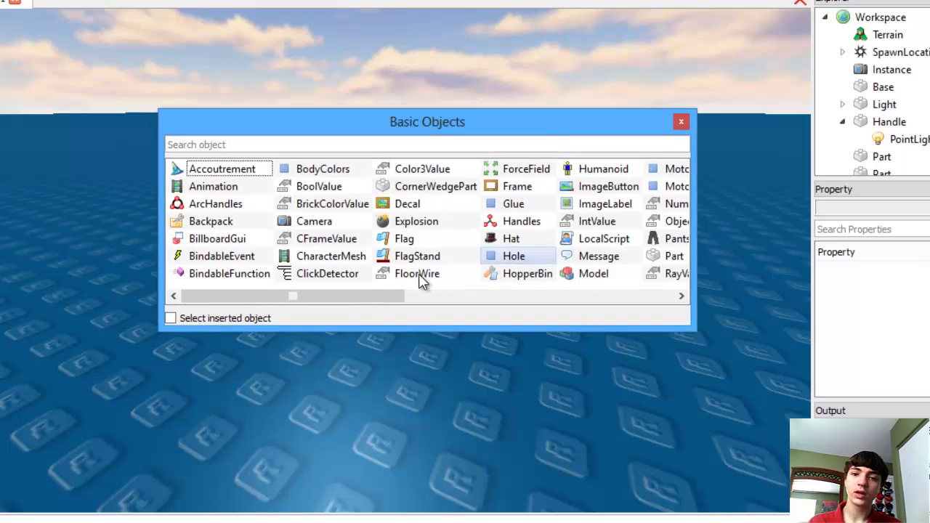
{"action": "left_click_drag", "start_coordinate": [368, 308], "coordinate": [478, 316]}
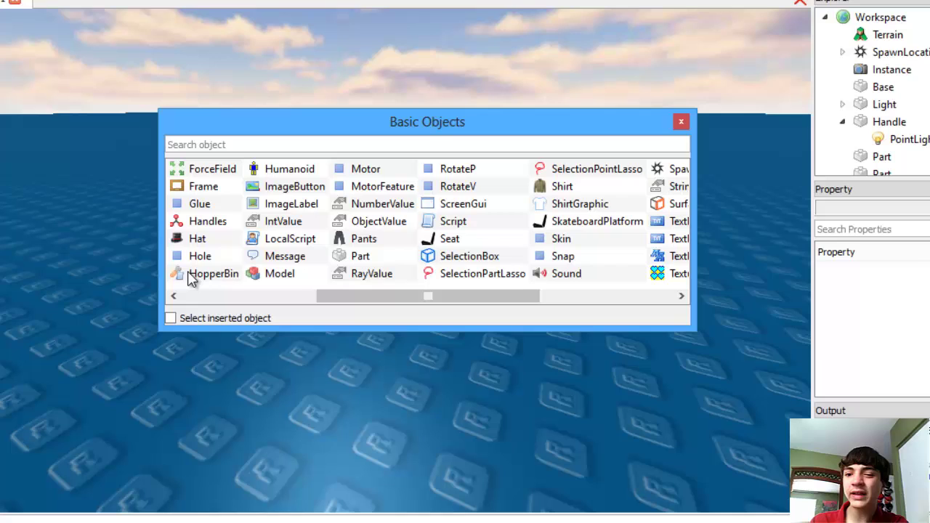
{"action": "left_click_drag", "start_coordinate": [318, 302], "coordinate": [487, 306]}
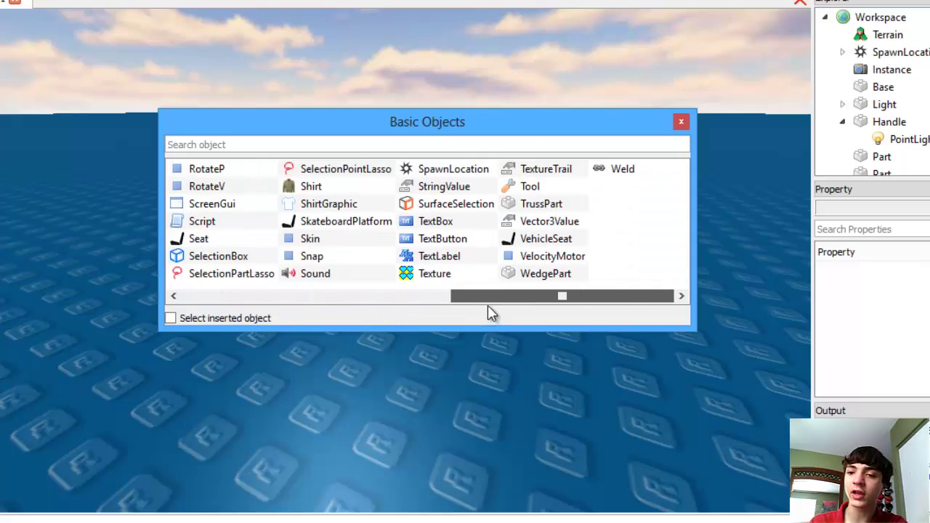
{"action": "left_click", "coordinate": [529, 186]}
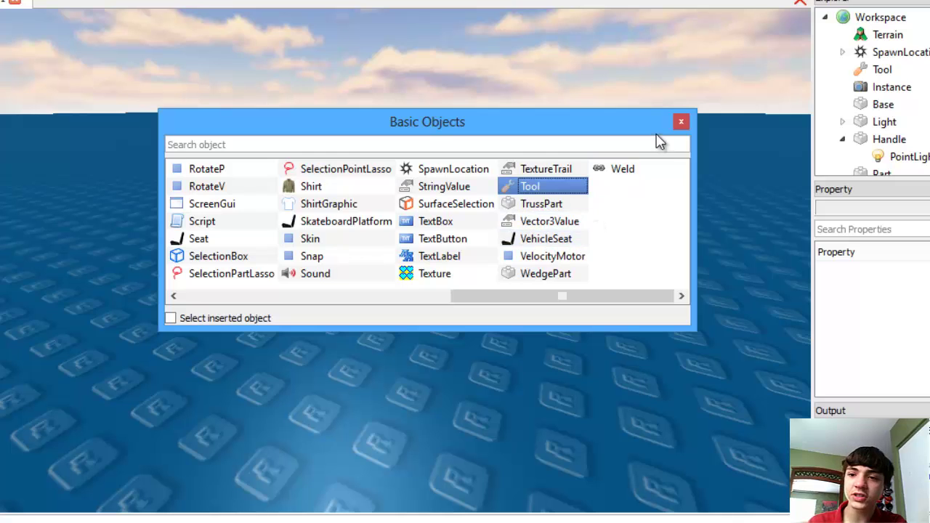
{"action": "left_click_drag", "start_coordinate": [633, 125], "coordinate": [0, 164]}
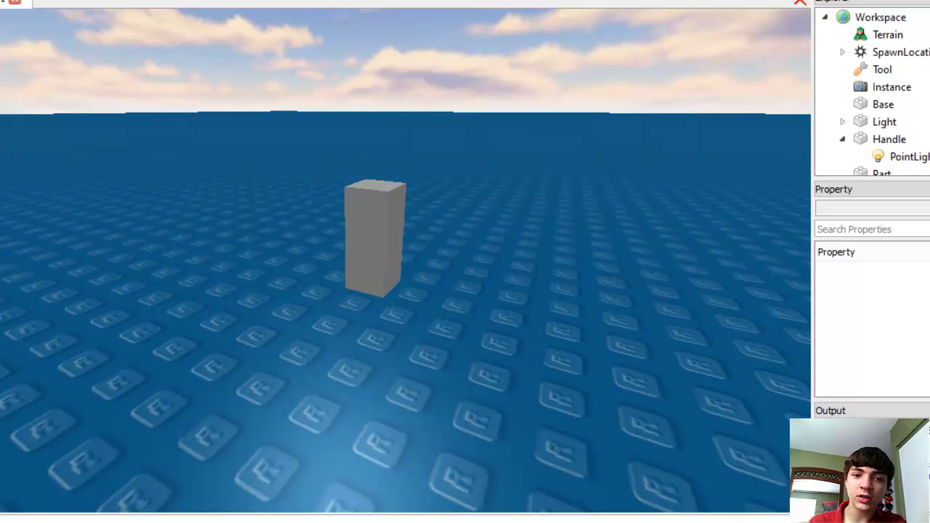
{"action": "key", "text": "a"}
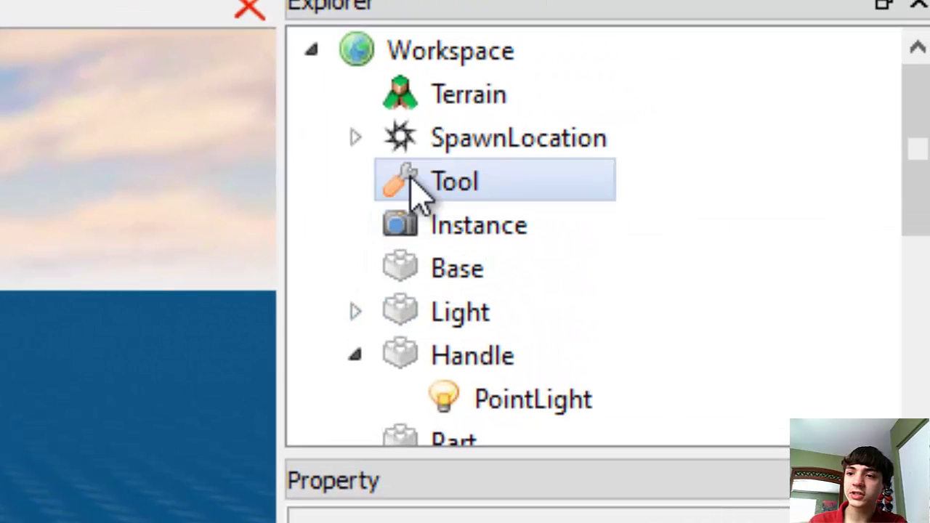
Rename the Tool object to Light and move the Handle part with its PointLight into it
{"action": "left_click", "coordinate": [806, 89]}
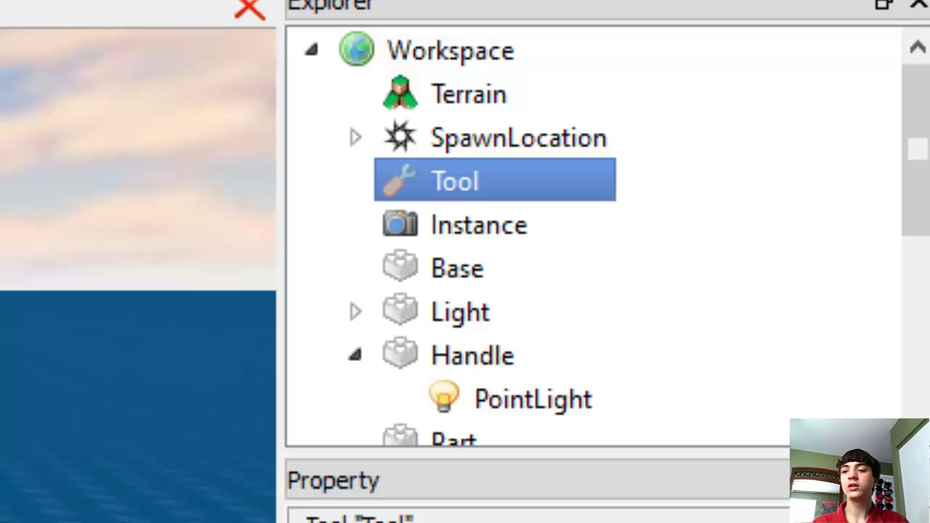
{"action": "key", "text": "Return"}
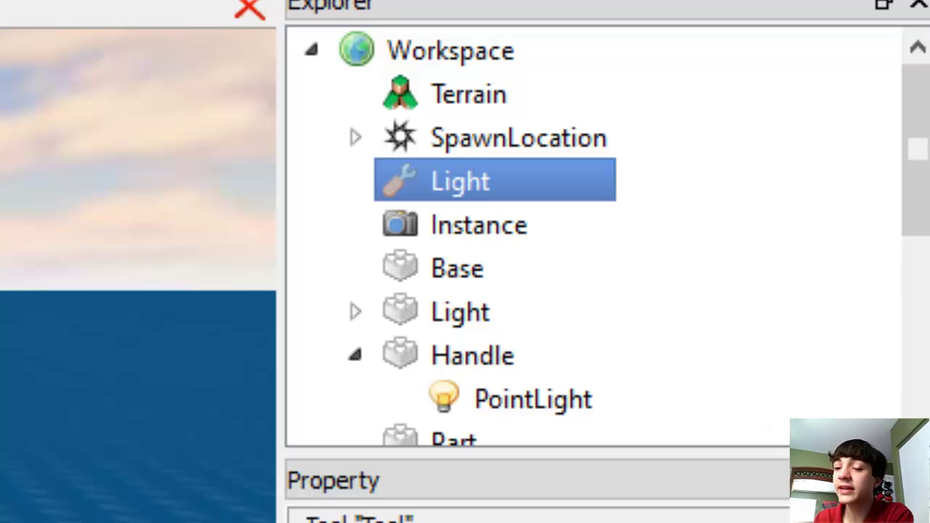
{"action": "left_click", "coordinate": [720, 348]}
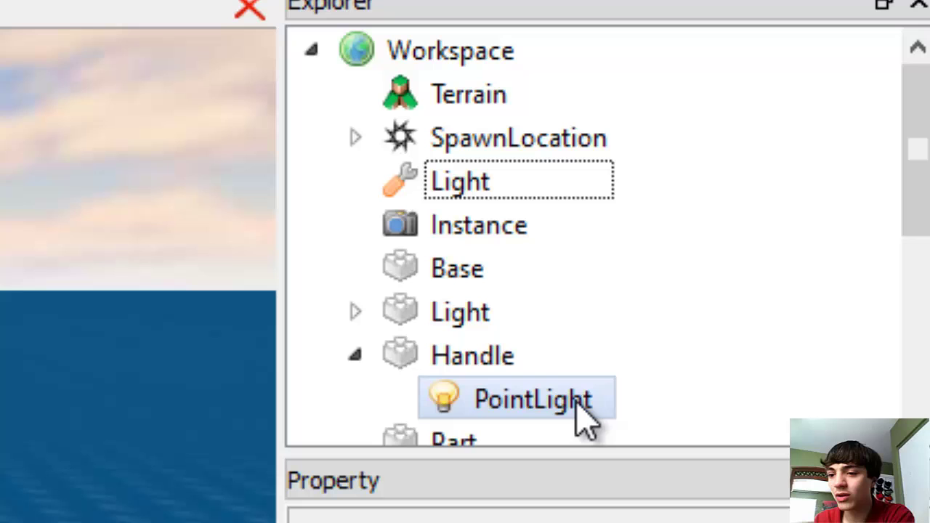
{"action": "left_click_drag", "start_coordinate": [402, 363], "coordinate": [473, 196]}
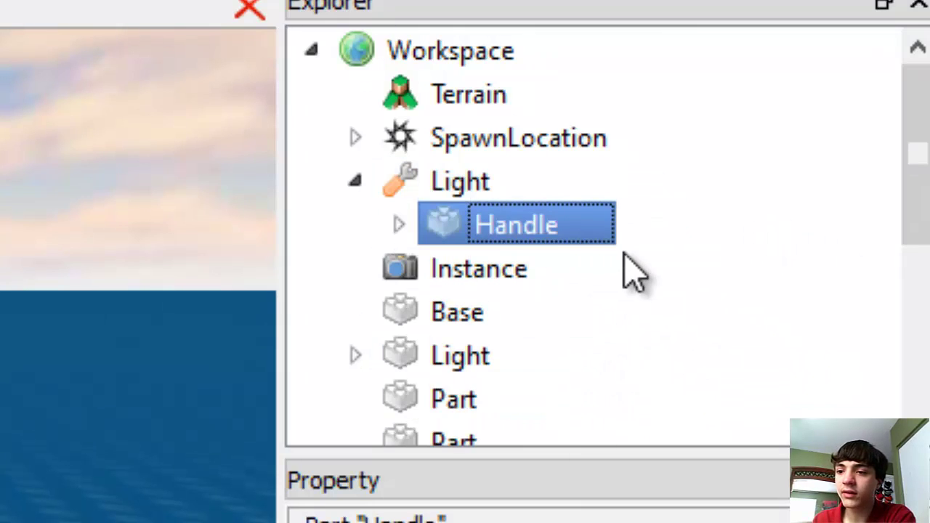
{"action": "left_click", "coordinate": [466, 193]}
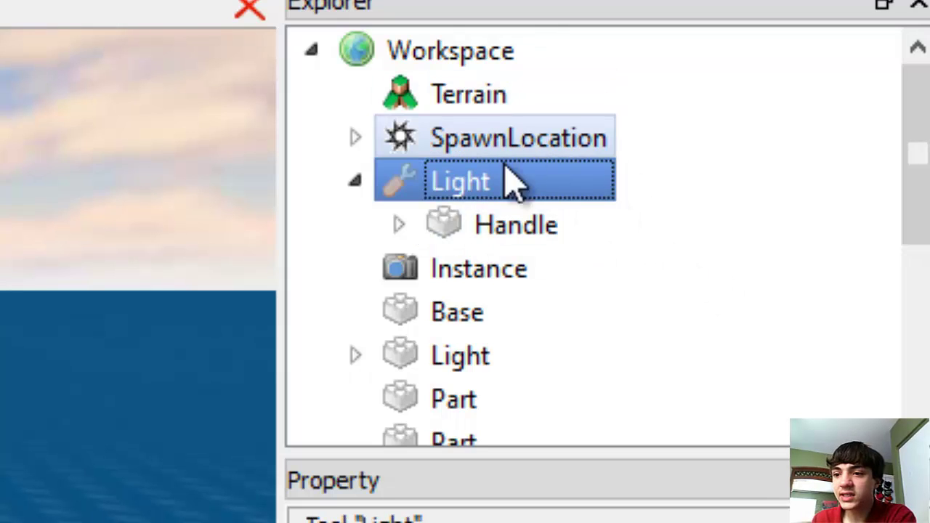
{"action": "left_click", "coordinate": [465, 230]}
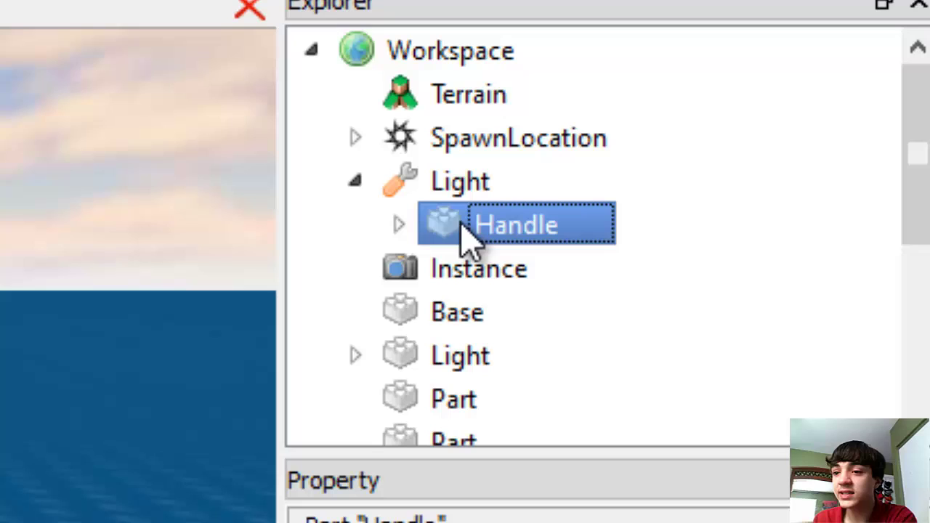
{"action": "left_click", "coordinate": [451, 187]}
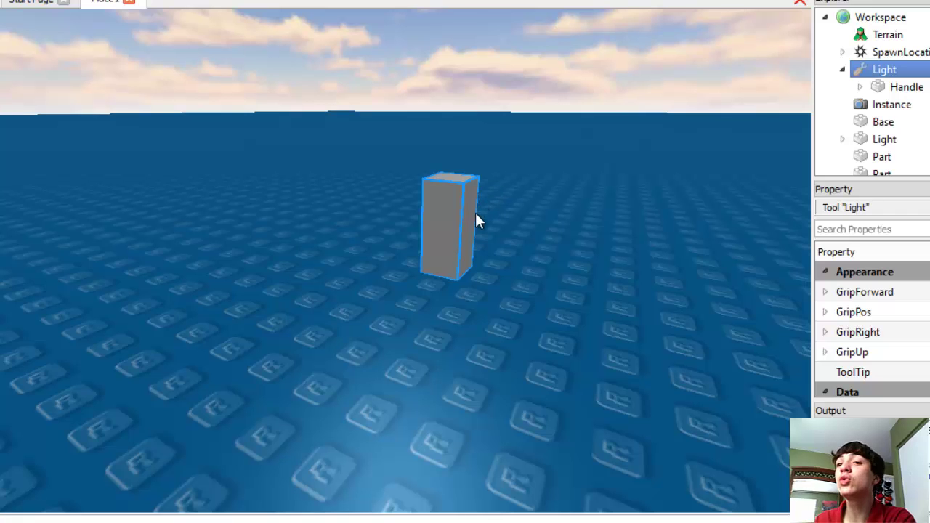
Cut the Light tool out of the Workspace and paste it into StarterPack
{"action": "mouse_move", "coordinate": [471, 229]}
{"action": "right_mouse_down"}
{"action": "mouse_move", "coordinate": [468, 246]}
{"action": "mouse_move", "coordinate": [478, 231]}
{"action": "right_mouse_up"}
{"action": "left_click", "coordinate": [924, 88]}
{"action": "left_click", "coordinate": [900, 70]}
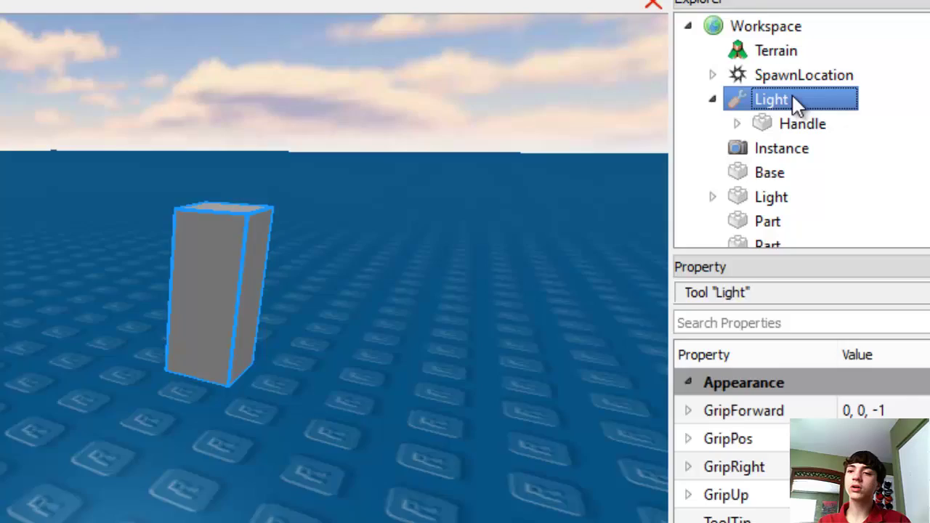
{"action": "key", "text": "Delete"}
{"action": "scroll", "coordinate": [723, 177], "scroll_direction": "down", "scroll_amount": 2}
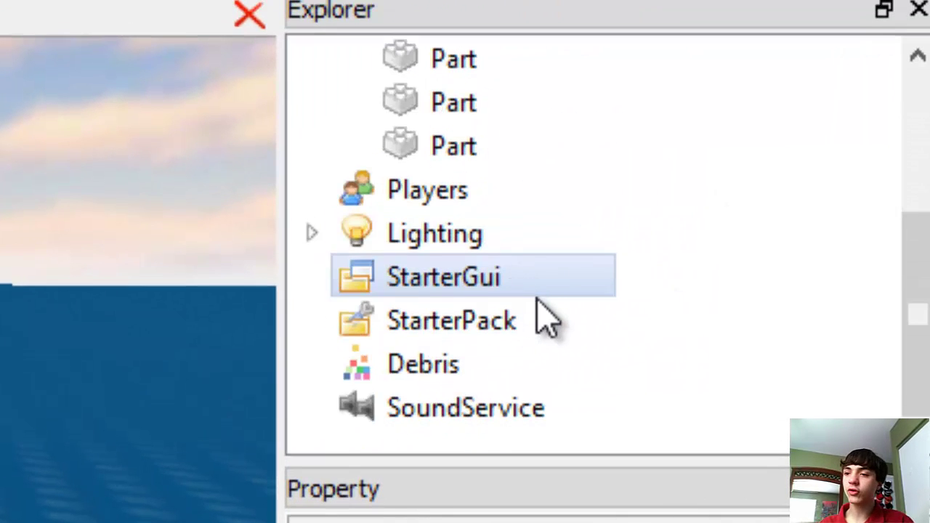
{"action": "left_click", "coordinate": [536, 331]}
{"action": "key", "text": "ctrl+shift+v"}
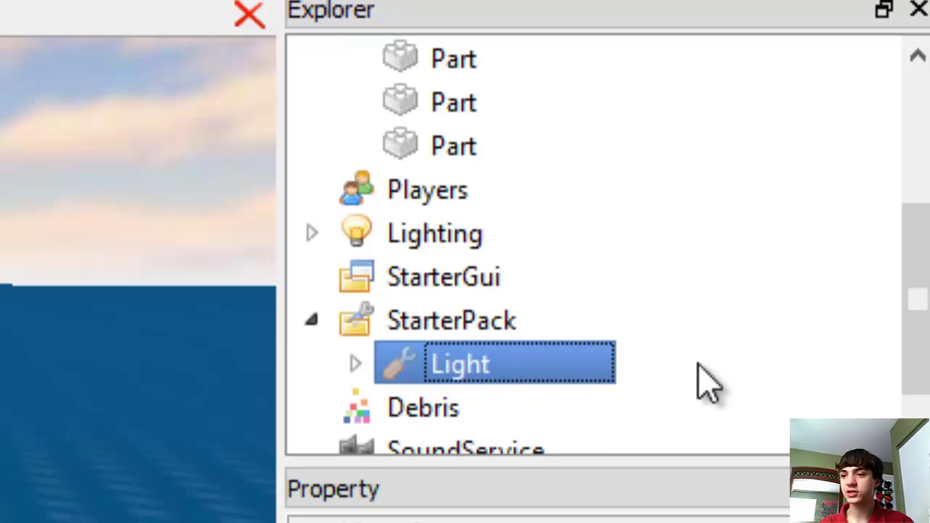
{"action": "left_click", "coordinate": [685, 351]}
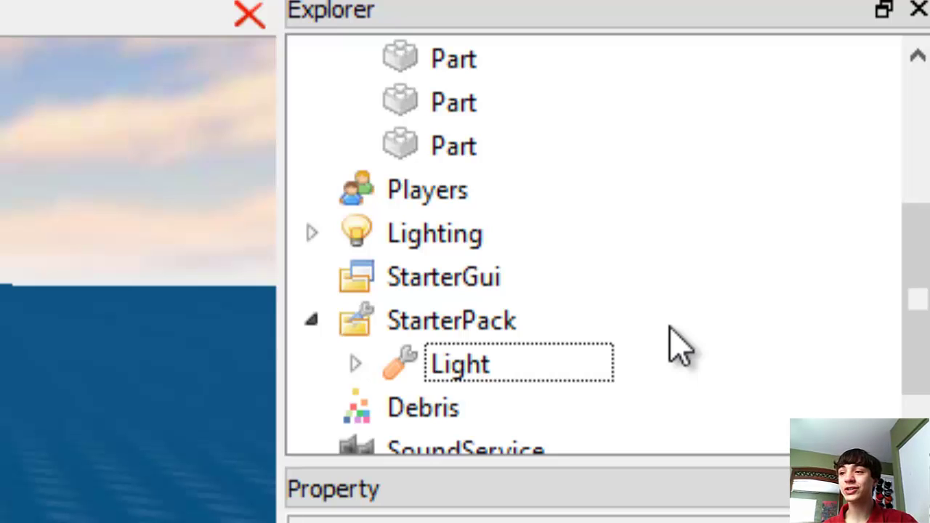
{"action": "left_click", "coordinate": [461, 328]}
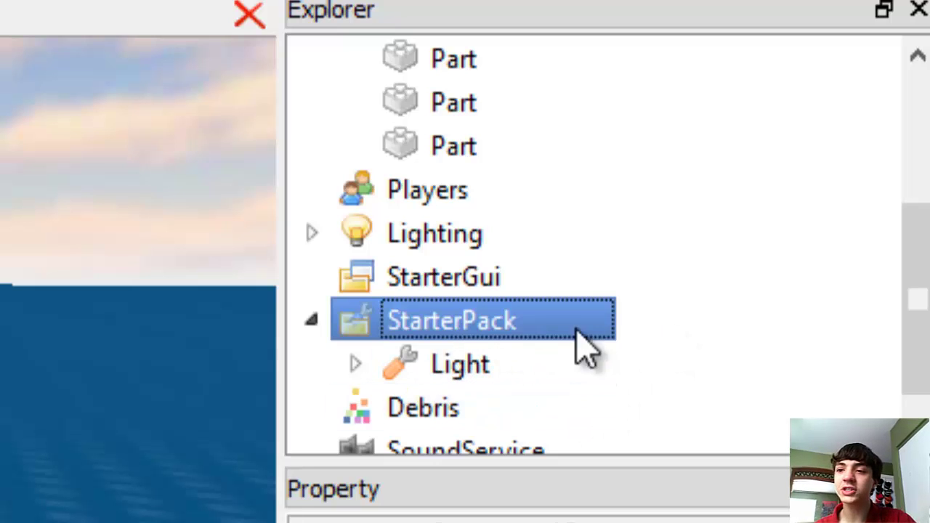
{"action": "right_click", "coordinate": [824, 311]}
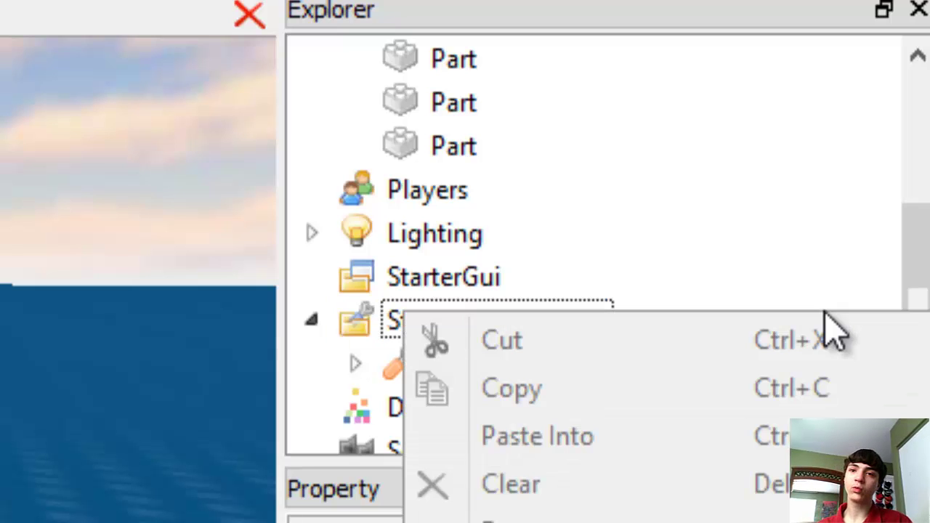
{"action": "left_click", "coordinate": [743, 212]}
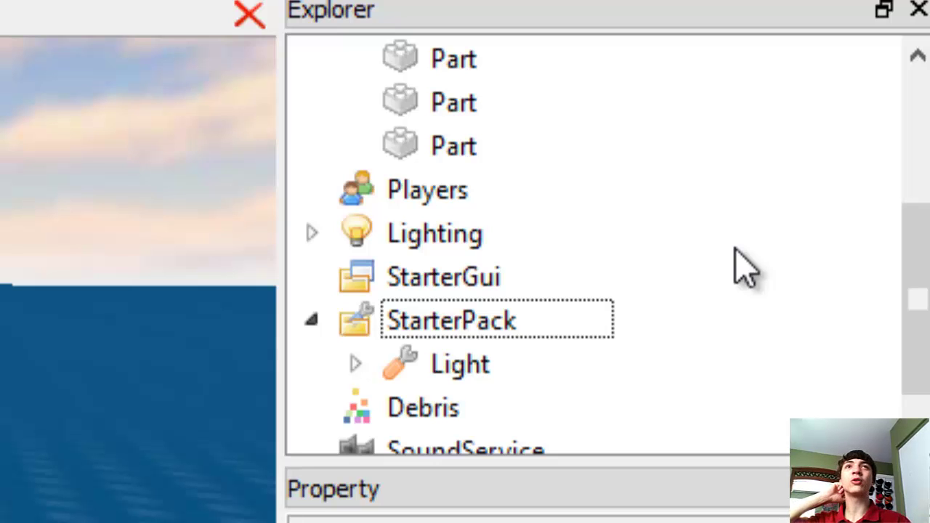
{"action": "mouse_move", "coordinate": [138, 276]}
{"action": "right_mouse_down"}
{"action": "mouse_move", "coordinate": [94, 280]}
{"action": "mouse_move", "coordinate": [80, 341]}
{"action": "mouse_move", "coordinate": [95, 414]}
{"action": "mouse_move", "coordinate": [138, 276]}
{"action": "mouse_move", "coordinate": [109, 327]}
{"action": "mouse_move", "coordinate": [124, 283]}
{"action": "right_mouse_up"}
{"action": "right_click_drag", "start_coordinate": [123, 327], "coordinate": [109, 254]}
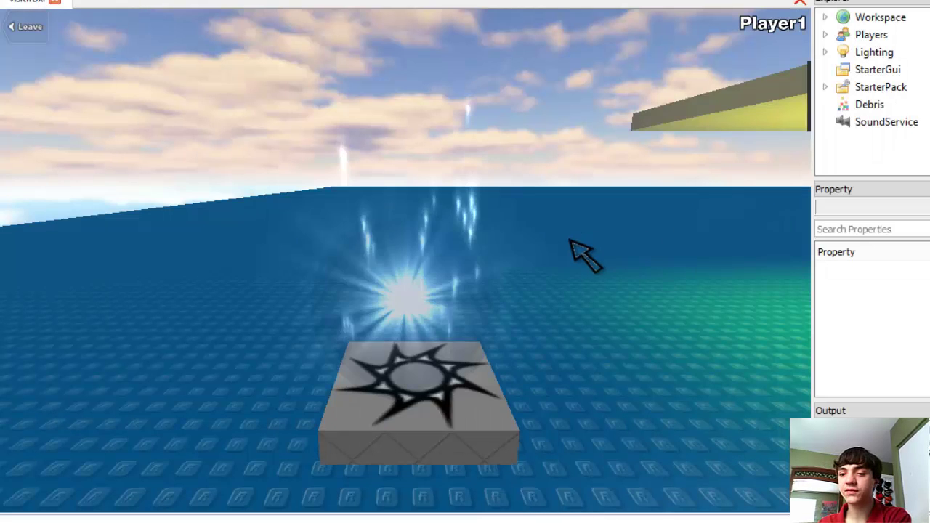
Walk the character around in the play test and equip the Light tool from slot 1
{"action": "key", "text": "w"}
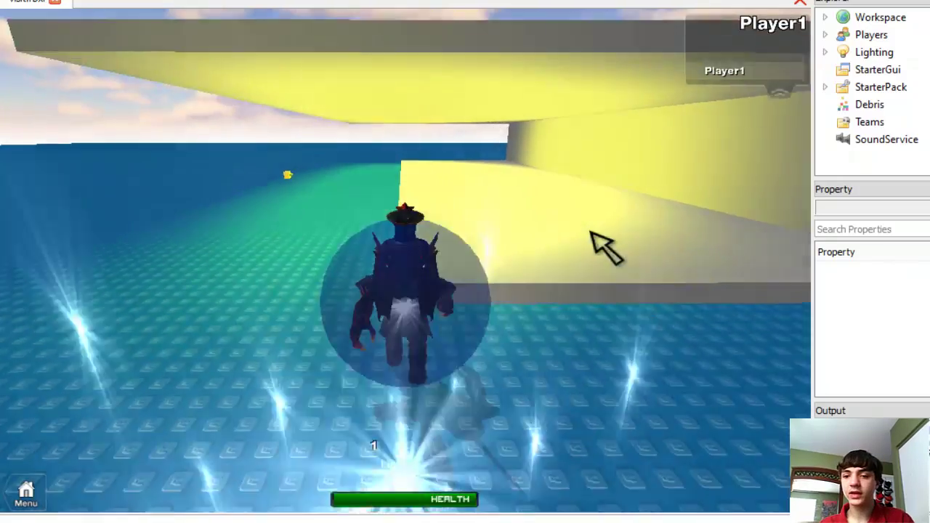
{"action": "right_click_drag", "start_coordinate": [591, 232], "coordinate": [378, 229]}
{"action": "key", "text": "s"}
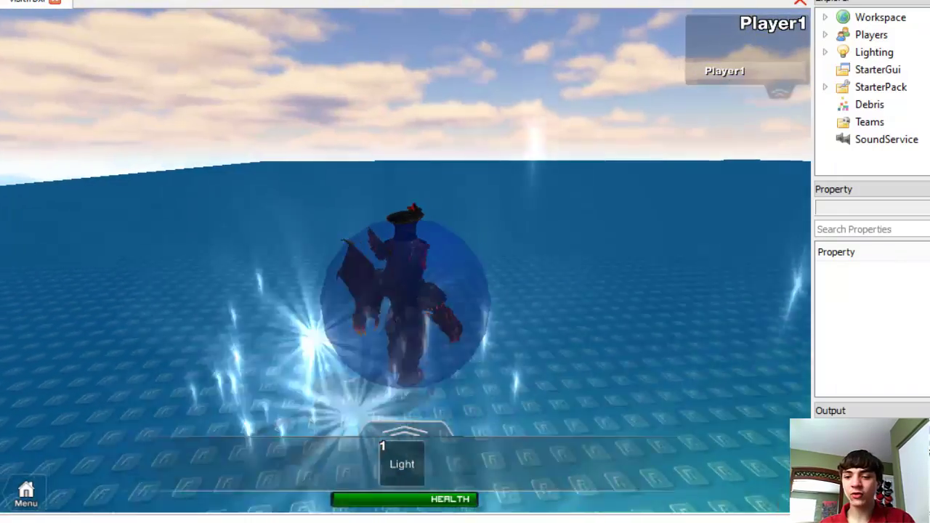
{"action": "key", "text": "d"}
{"action": "key", "text": "1"}
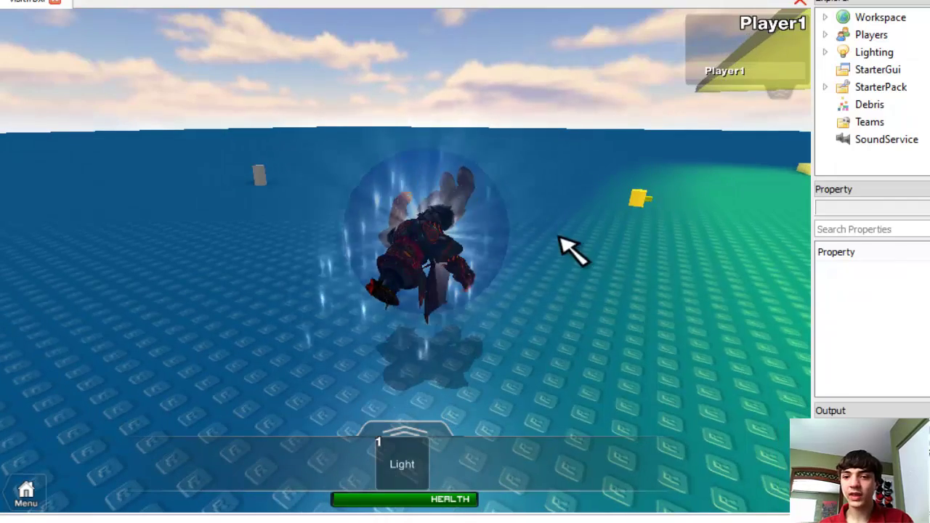
Examine the character holding the Light tool from several angles and end the play test
{"action": "right_click_drag", "start_coordinate": [559, 234], "coordinate": [434, 205]}
{"action": "mouse_move", "coordinate": [508, 182]}
{"action": "right_mouse_down"}
{"action": "mouse_move", "coordinate": [436, 218]}
{"action": "mouse_move", "coordinate": [500, 190]}
{"action": "right_mouse_up"}
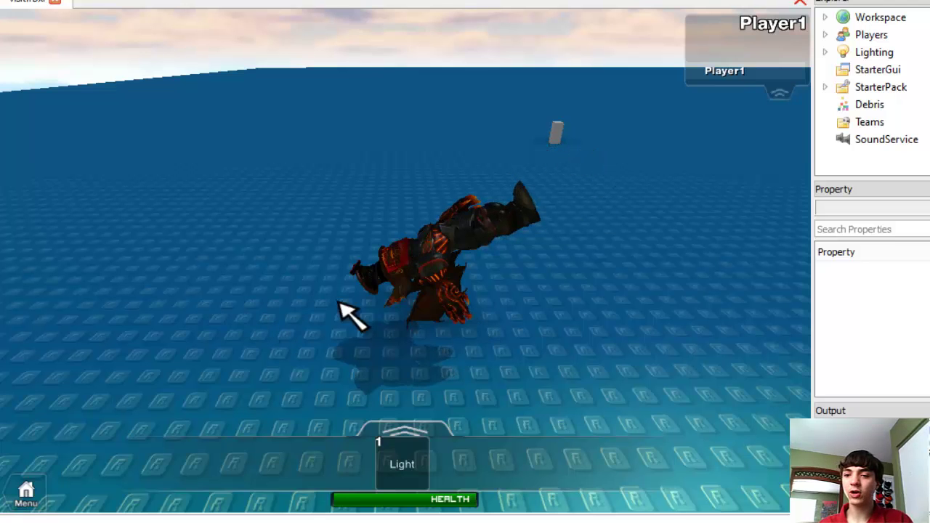
{"action": "right_click_drag", "start_coordinate": [275, 228], "coordinate": [288, 242]}
{"action": "left_click", "coordinate": [918, 1]}
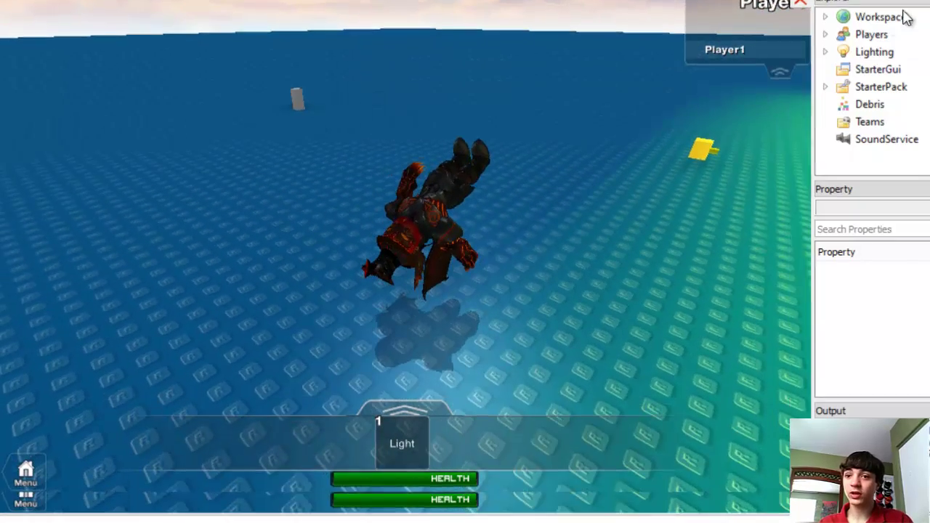
{"action": "right_click_drag", "start_coordinate": [609, 193], "coordinate": [542, 214]}
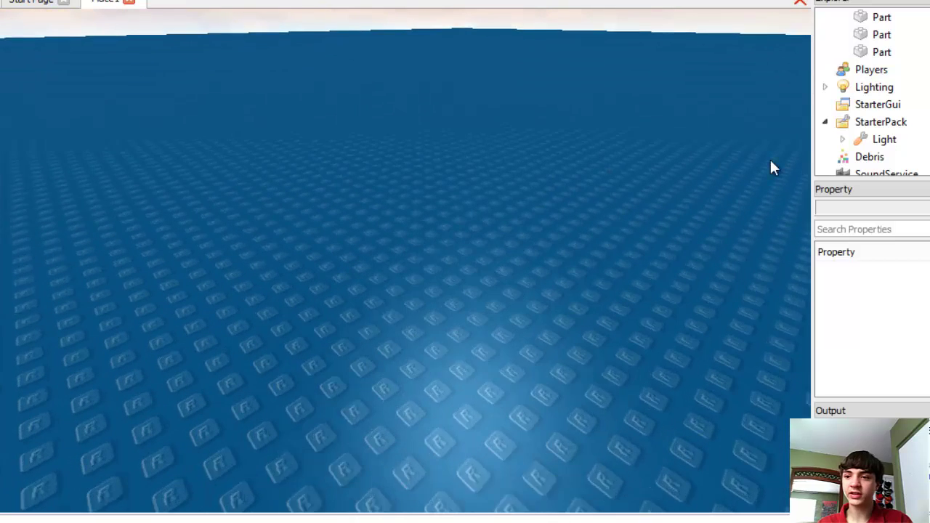
Expand the Light tool inside StarterPack and select its Handle part
{"action": "left_click", "coordinate": [843, 139]}
{"action": "left_click", "coordinate": [907, 157]}
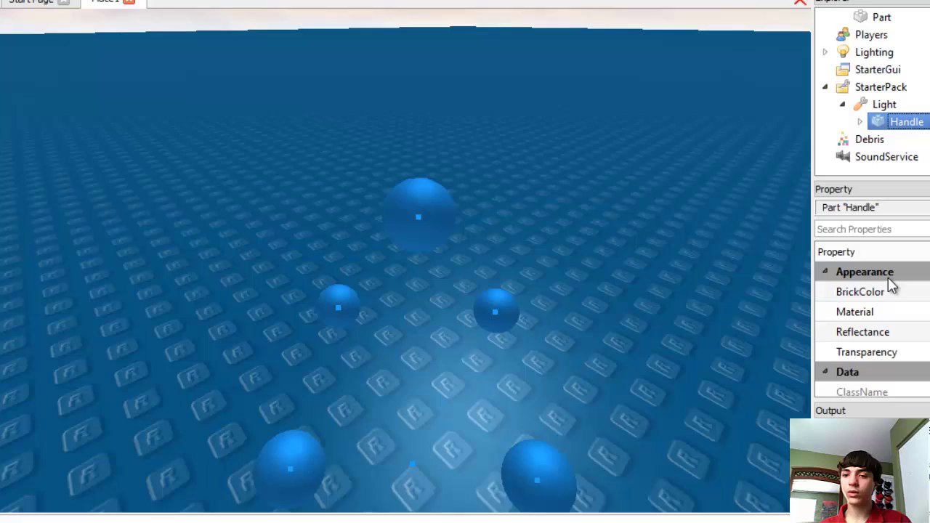
{"action": "right_click_drag", "start_coordinate": [708, 227], "coordinate": [676, 243]}
{"action": "key", "text": "w"}
{"action": "key", "text": "s"}
{"action": "key", "text": "w"}
{"action": "key", "text": "a"}
{"action": "key", "text": "s"}
{"action": "key", "text": "w"}
{"action": "key", "text": "d"}
{"action": "key", "text": "a"}
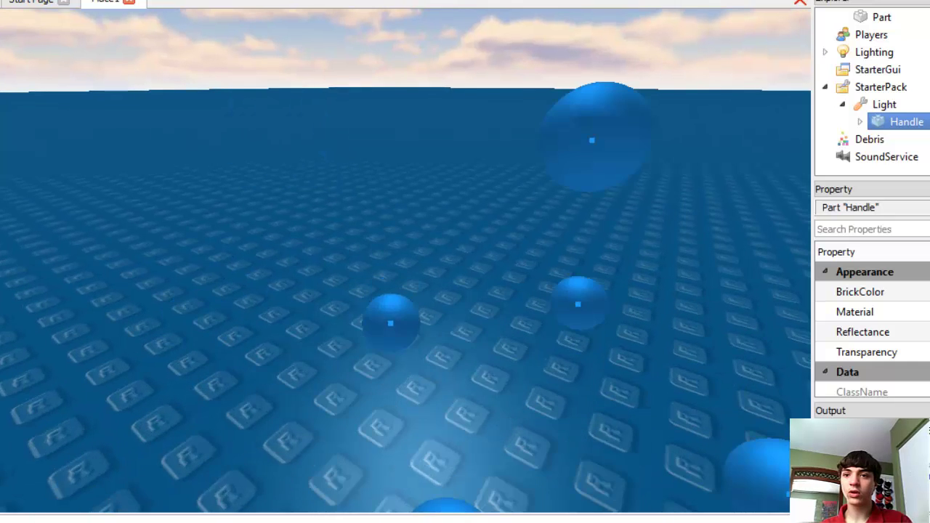
{"action": "key", "text": "w"}
{"action": "key", "text": "s"}
{"action": "key", "text": "w"}
{"action": "key", "text": "d"}
{"action": "key", "text": "a"}
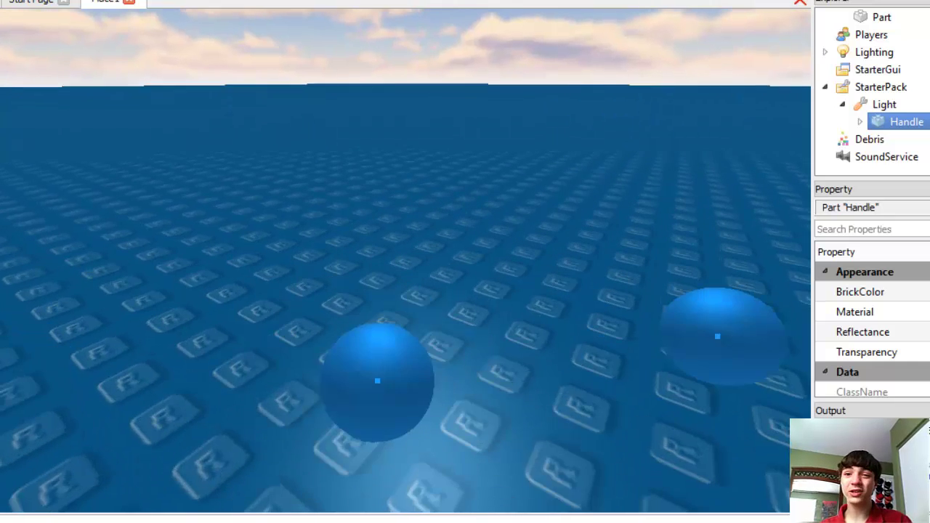
{"action": "right_click_drag", "start_coordinate": [652, 272], "coordinate": [652, 273]}
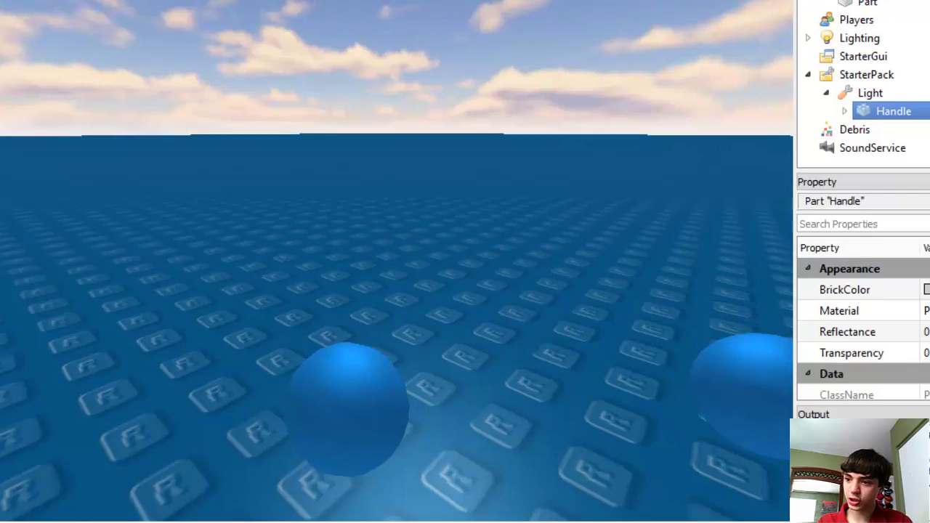
Turn off the Anchored property of the Handle part
{"action": "scroll", "coordinate": [872, 331], "scroll_direction": "down", "scroll_amount": 3}
{"action": "scroll", "coordinate": [814, 290], "scroll_direction": "down", "scroll_amount": 3}
{"action": "scroll", "coordinate": [814, 290], "scroll_direction": "up", "scroll_amount": 1}
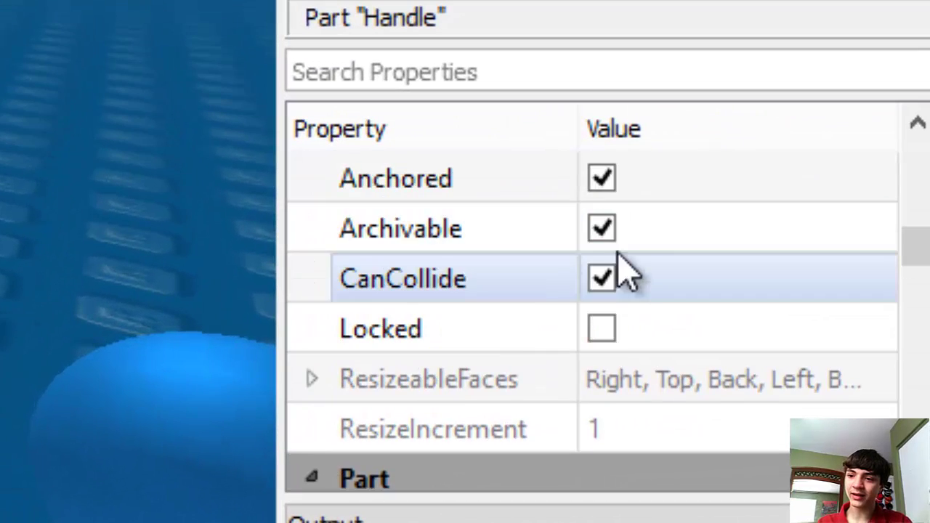
{"action": "left_click", "coordinate": [602, 178]}
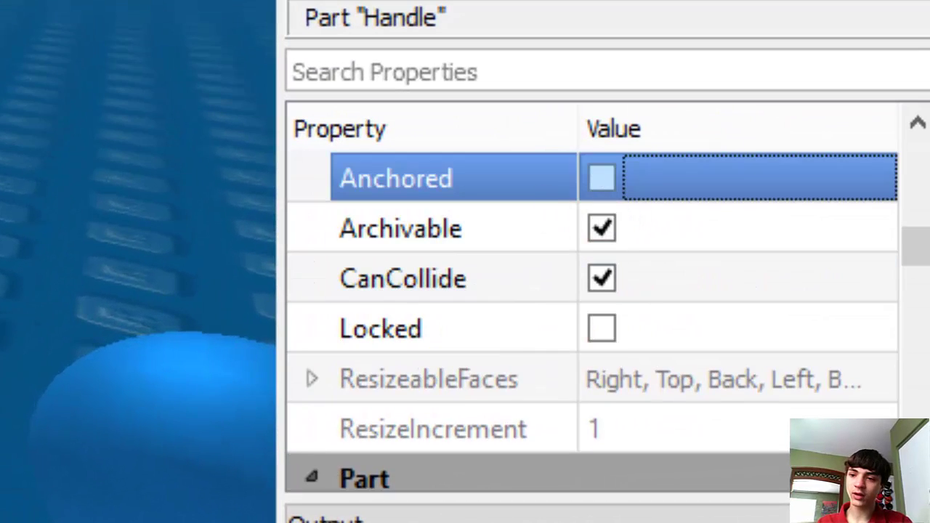